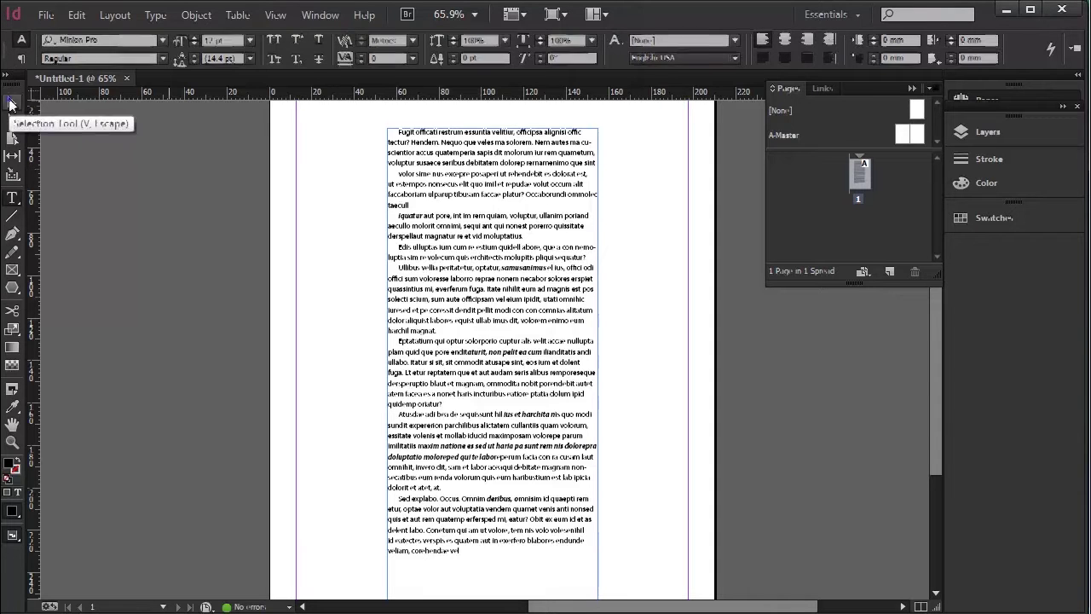
Step: Place the text frame at the top-left margin and shorten it to 88.3 × 129.3 mm, leaving overset text
left_click(11, 103)
left_click(460, 303)
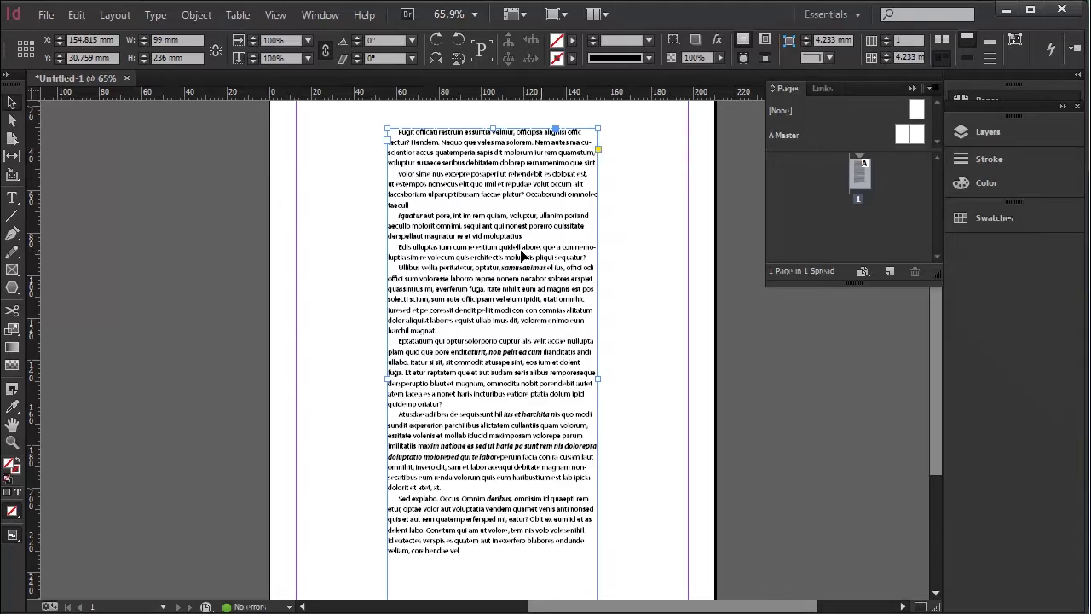
left_click_drag(523, 256, 464, 223)
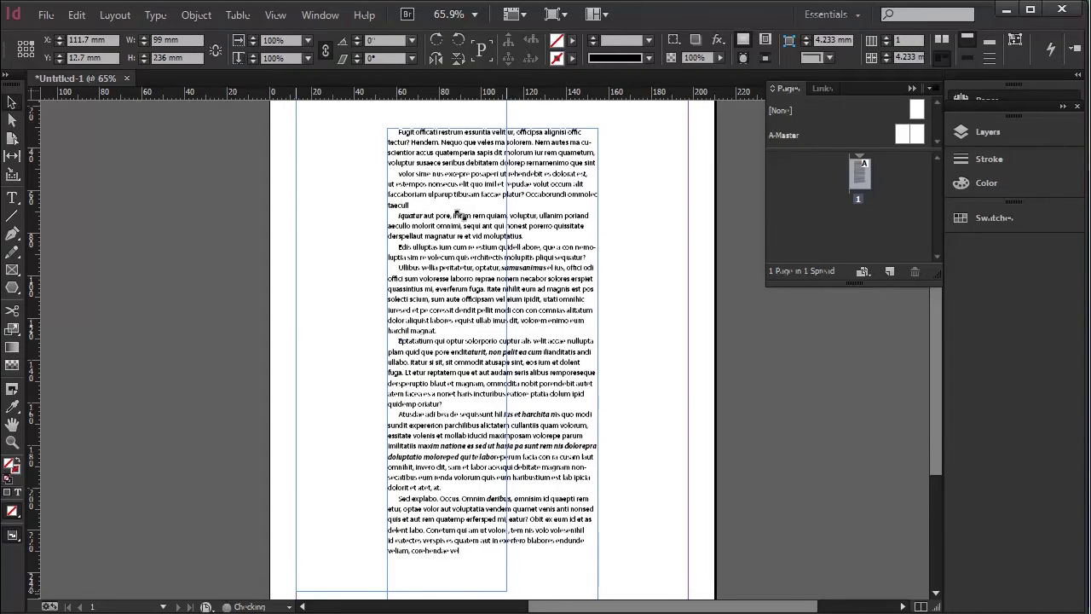
key("ctrl+z")
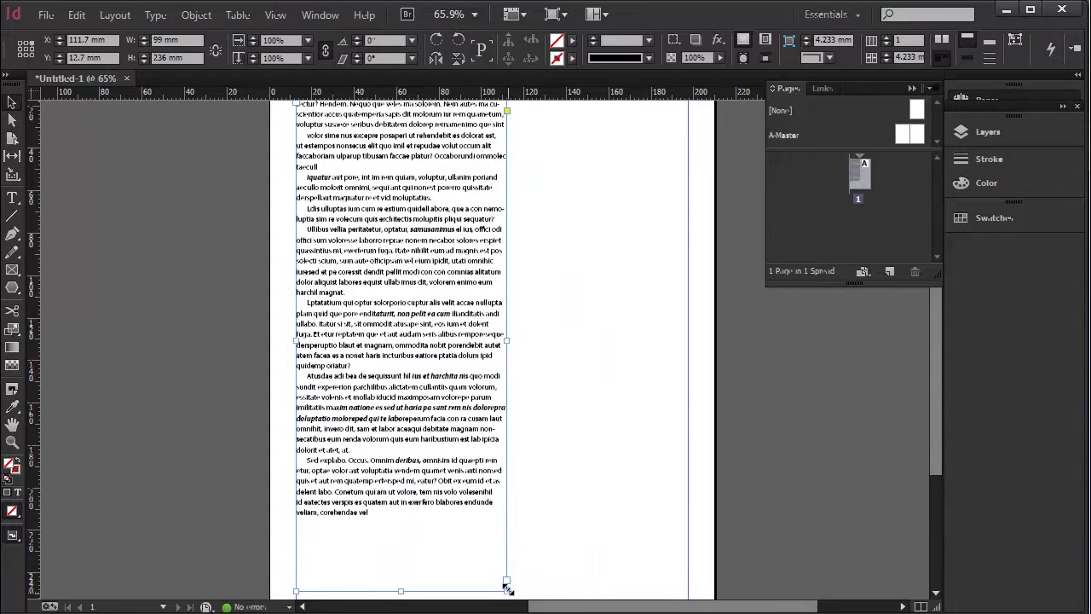
left_click_drag(503, 582, 482, 363)
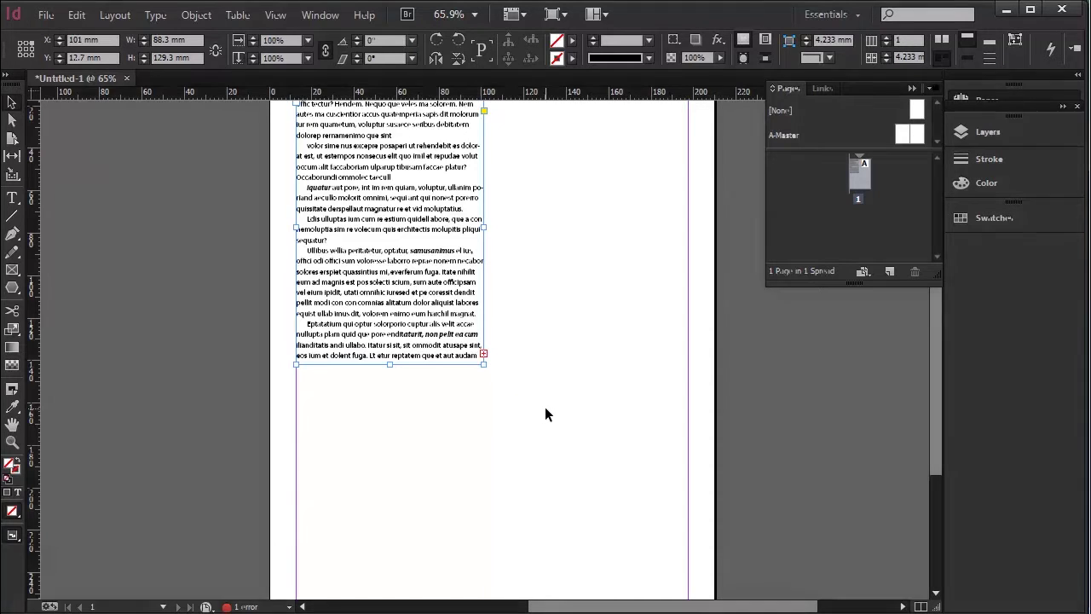
scroll(545, 407, "up", 2)
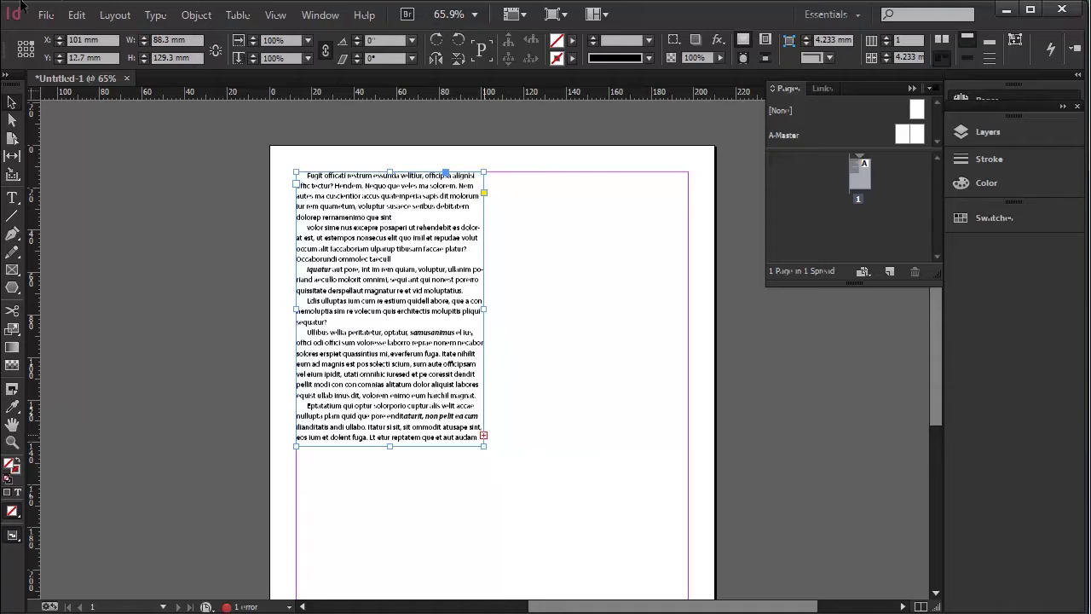
Step: Flow the overset text into a new 90.3 × 135.8 mm frame in the right column and check both frames
left_click(483, 436)
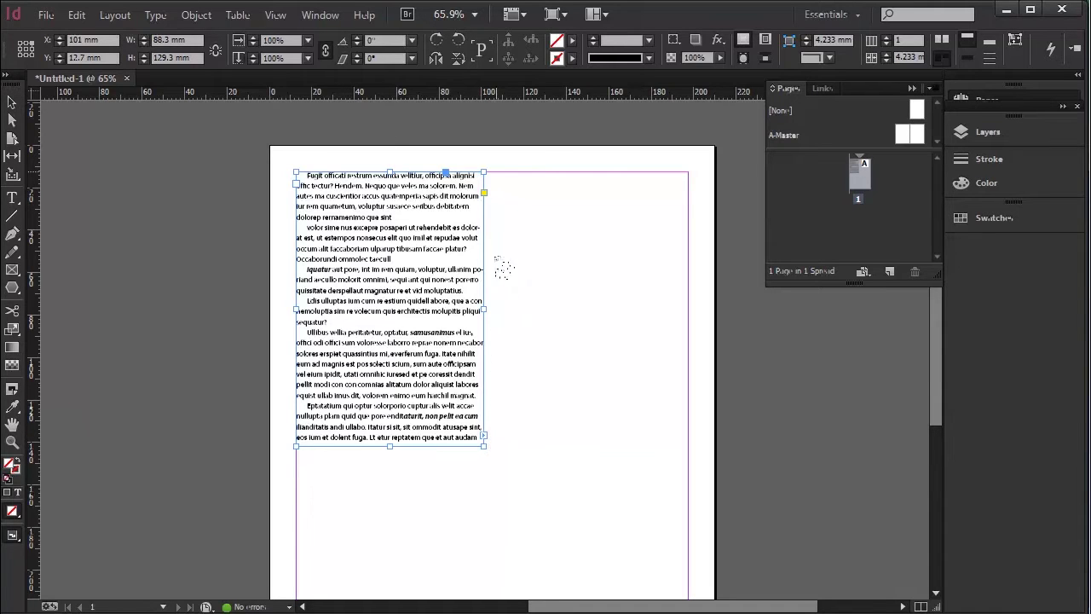
left_click_drag(496, 173, 688, 460)
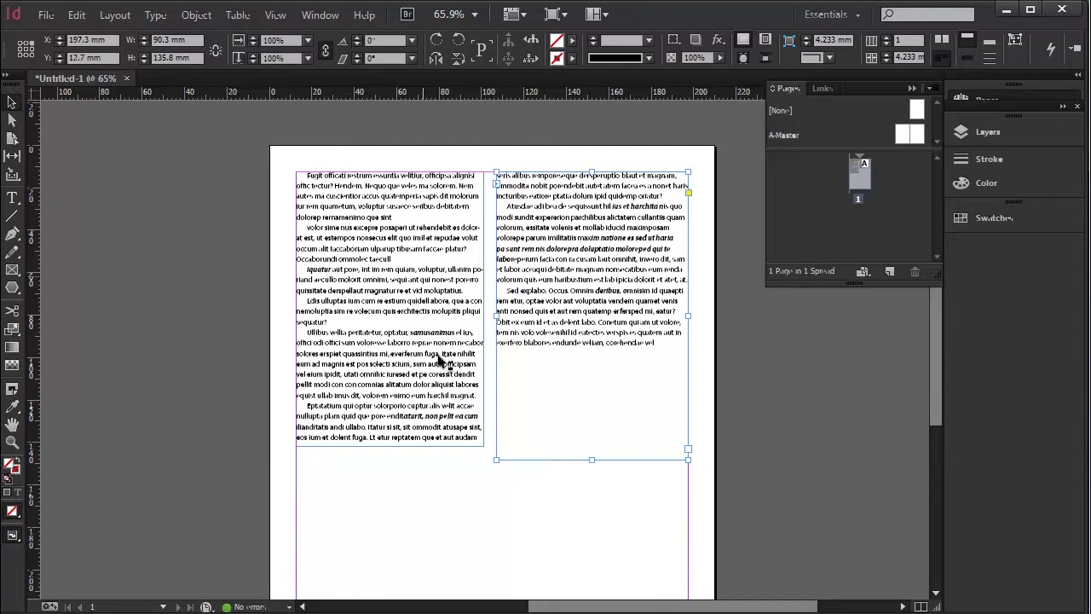
left_click(423, 281)
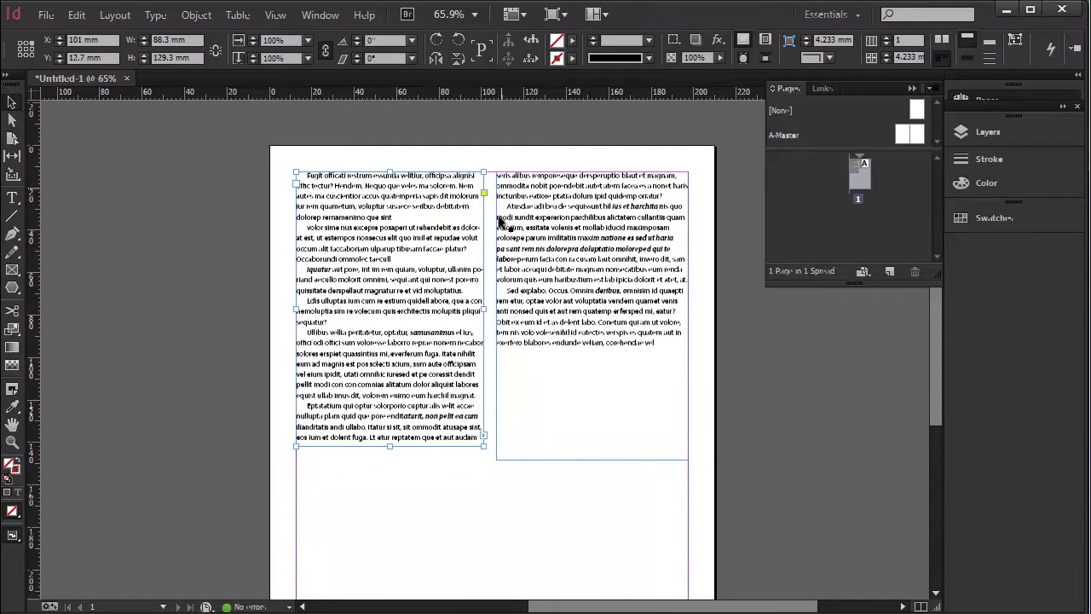
left_click(503, 192)
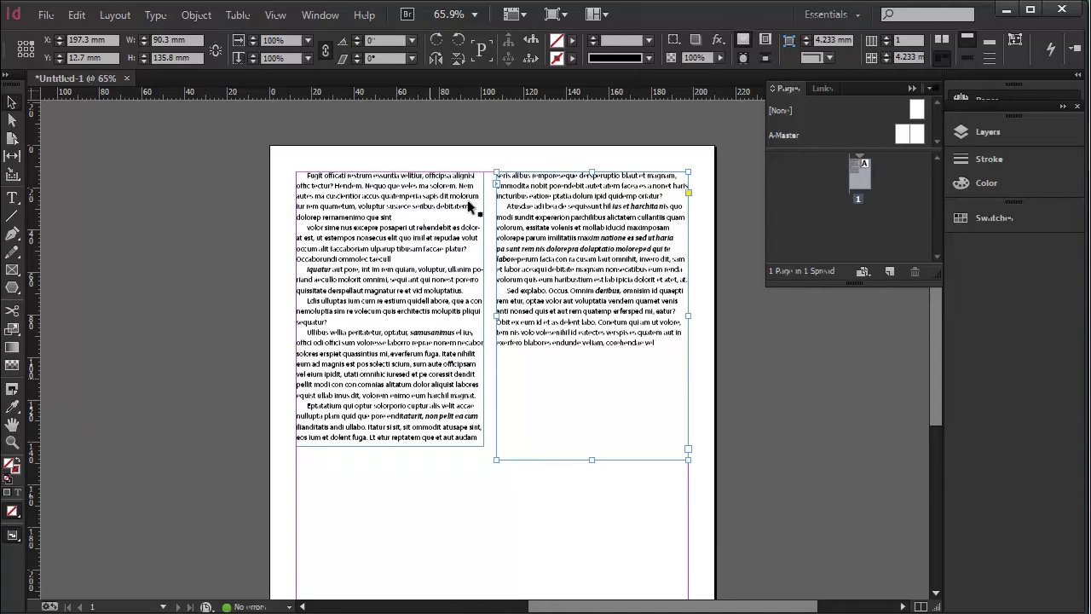
left_click(430, 384)
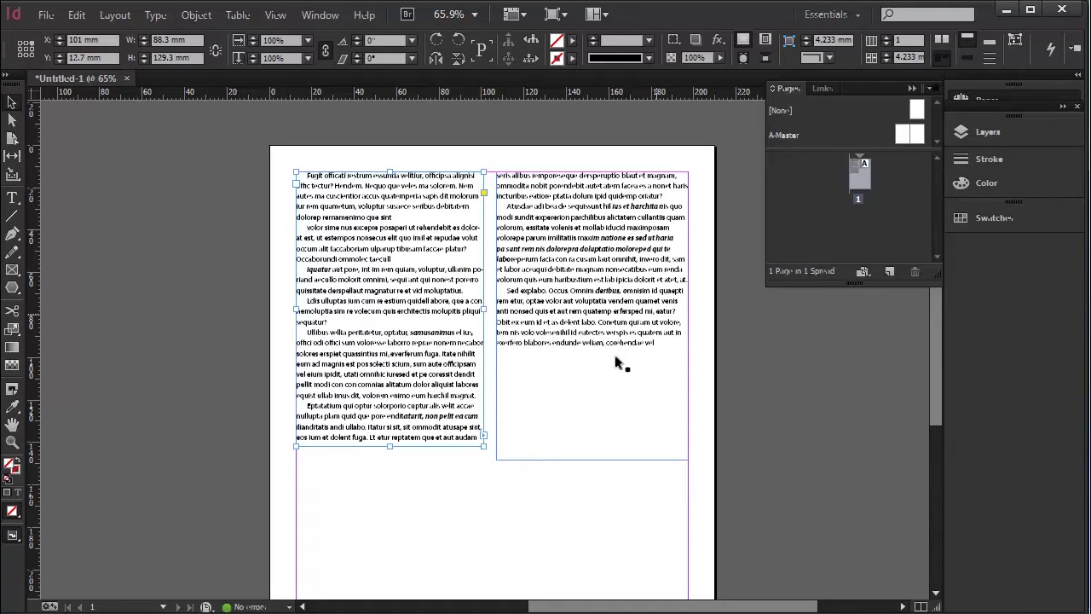
left_click(661, 320)
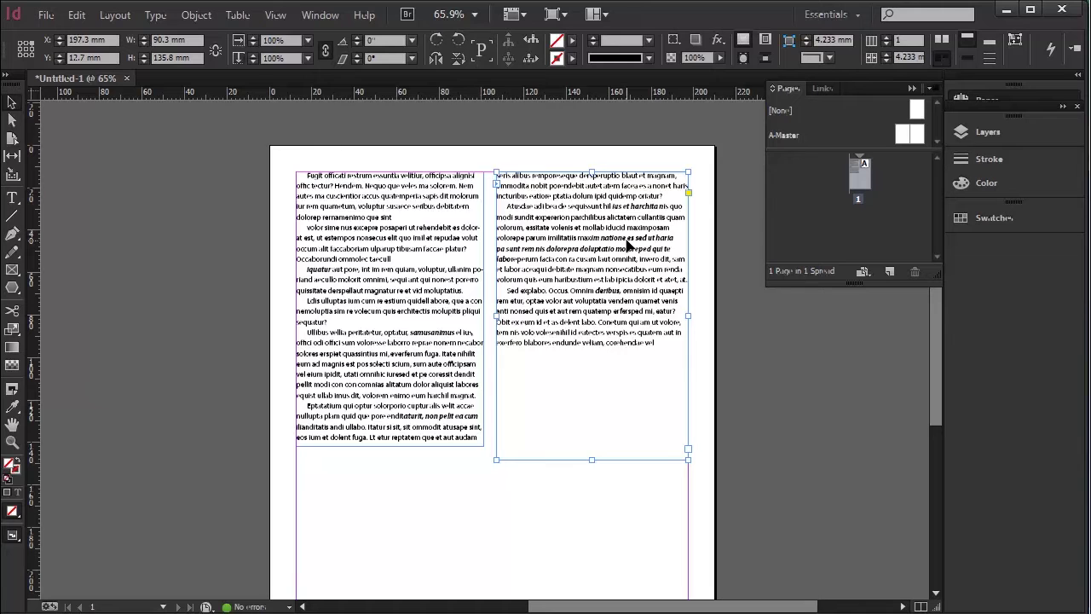
scroll(629, 245, "down", 5)
scroll(568, 322, "up", 1)
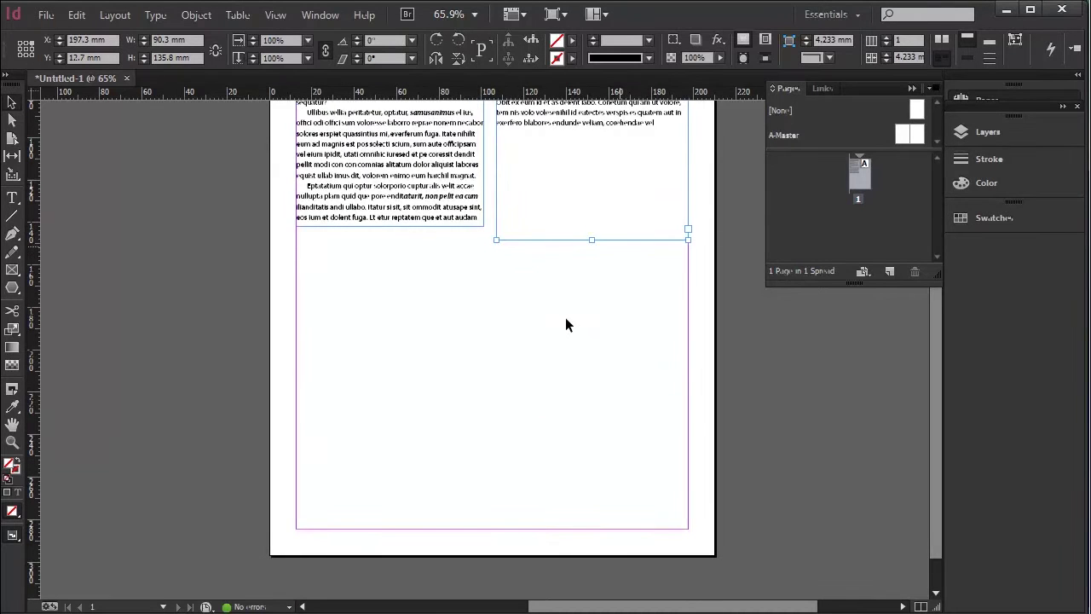
scroll(568, 281, "up", 3)
scroll(573, 220, "down", 4)
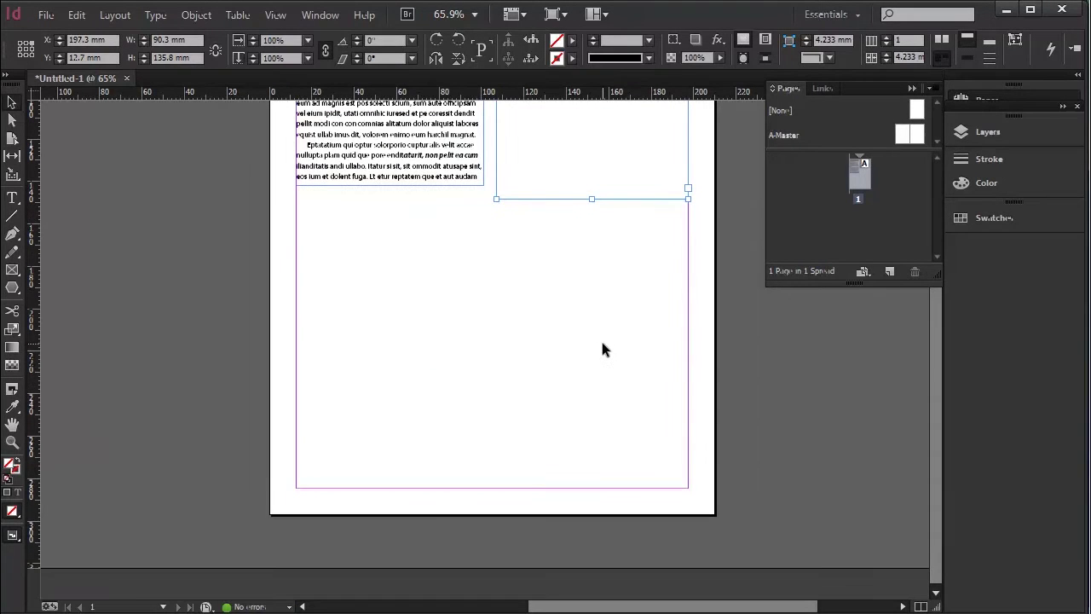
scroll(600, 337, "up", 2)
scroll(603, 351, "up", 3)
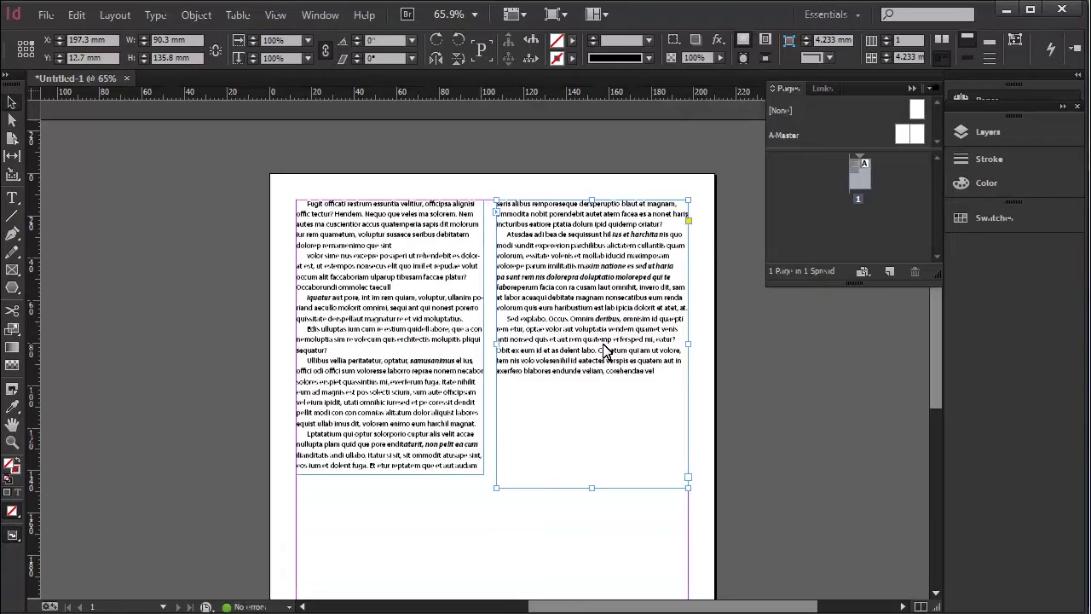
Step: Delete the right frame, widen the left frame to 184.6 mm with 2 columns, and shorten it to 106.3 mm
key("Delete")
left_click(339, 315)
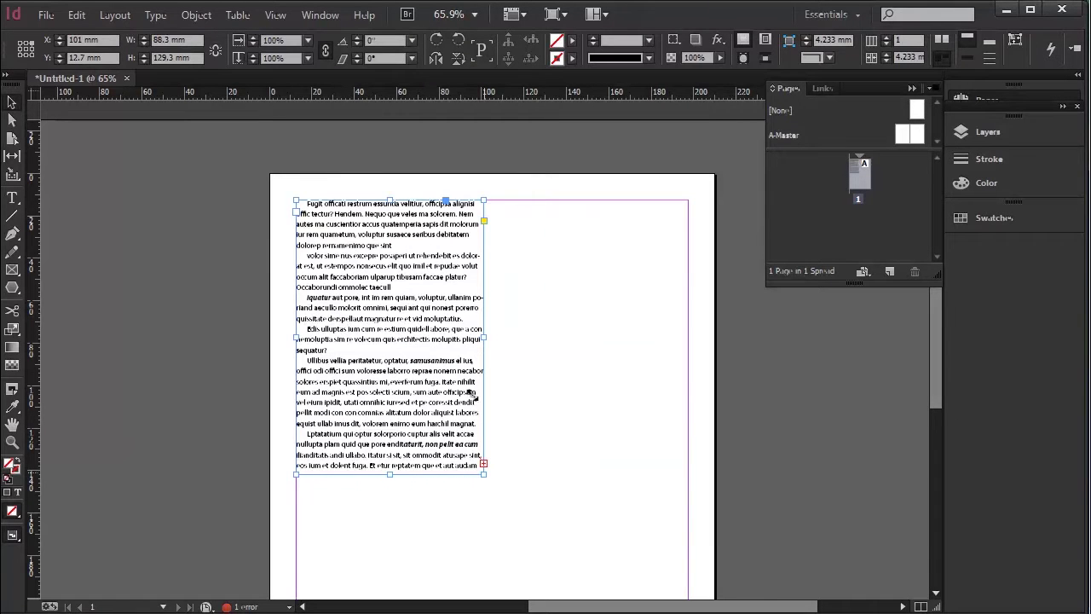
left_click_drag(483, 464, 691, 477)
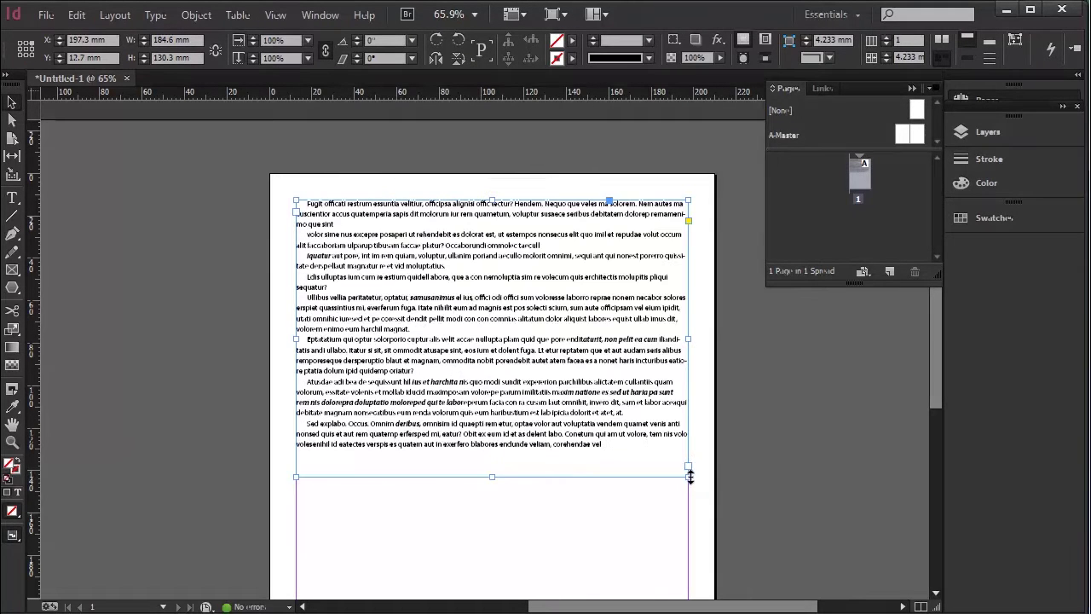
left_click(887, 40)
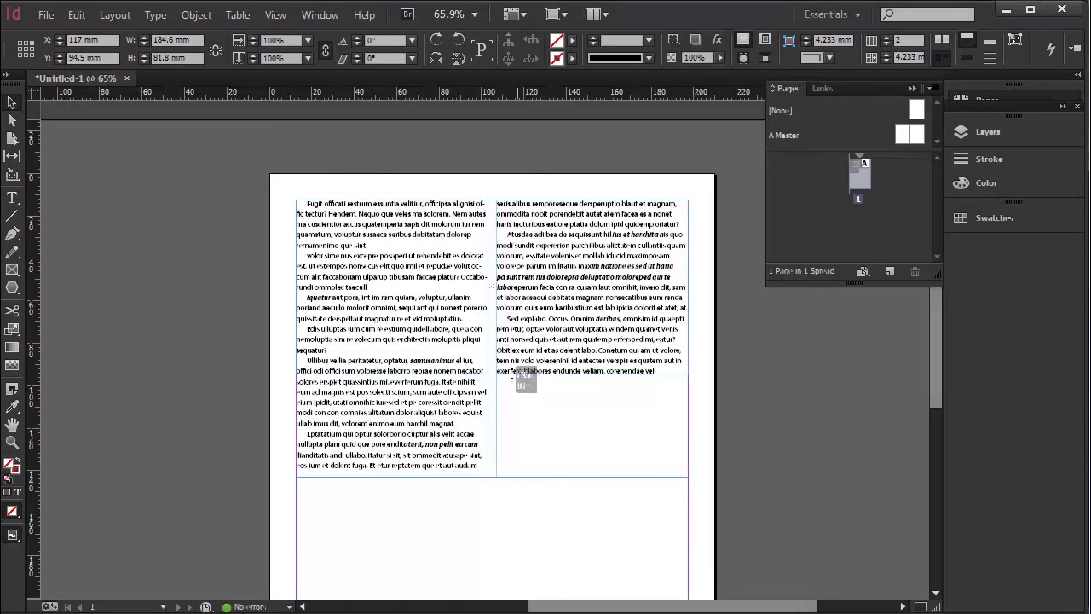
left_click_drag(493, 475, 492, 425)
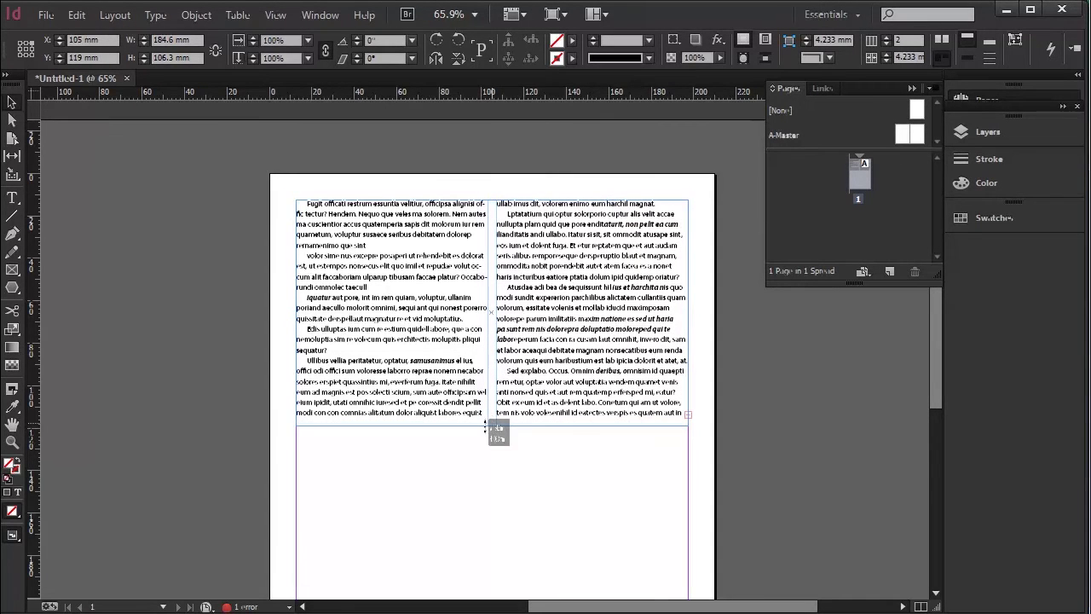
Step: Change the word Heading to UPPERCASE so it reads HEADING
left_click(482, 441)
key("ctrl+z")
key("ctrl+z")
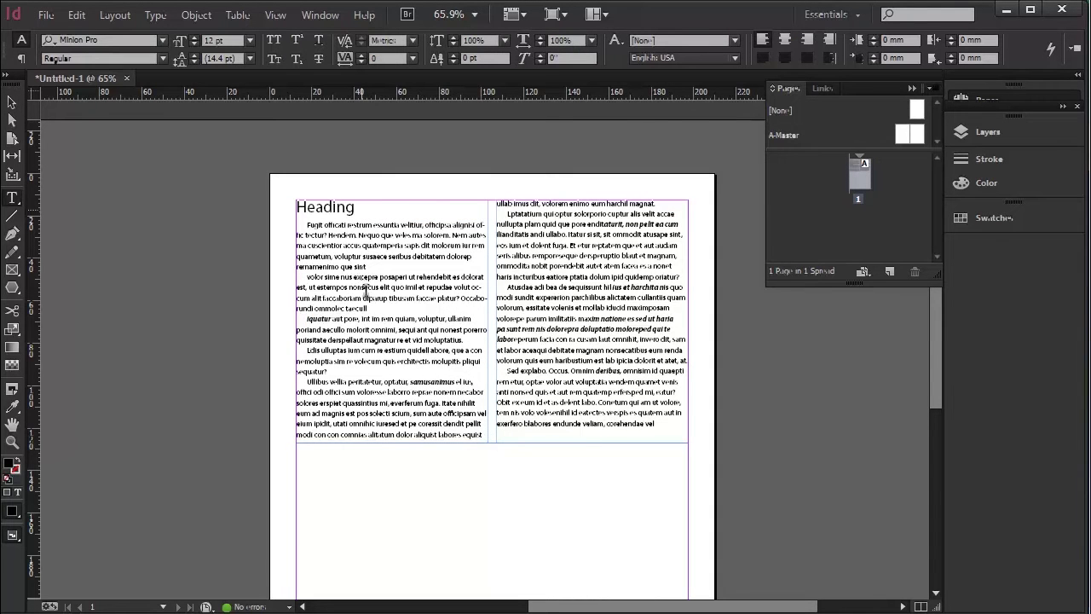
left_click_drag(362, 207, 299, 211)
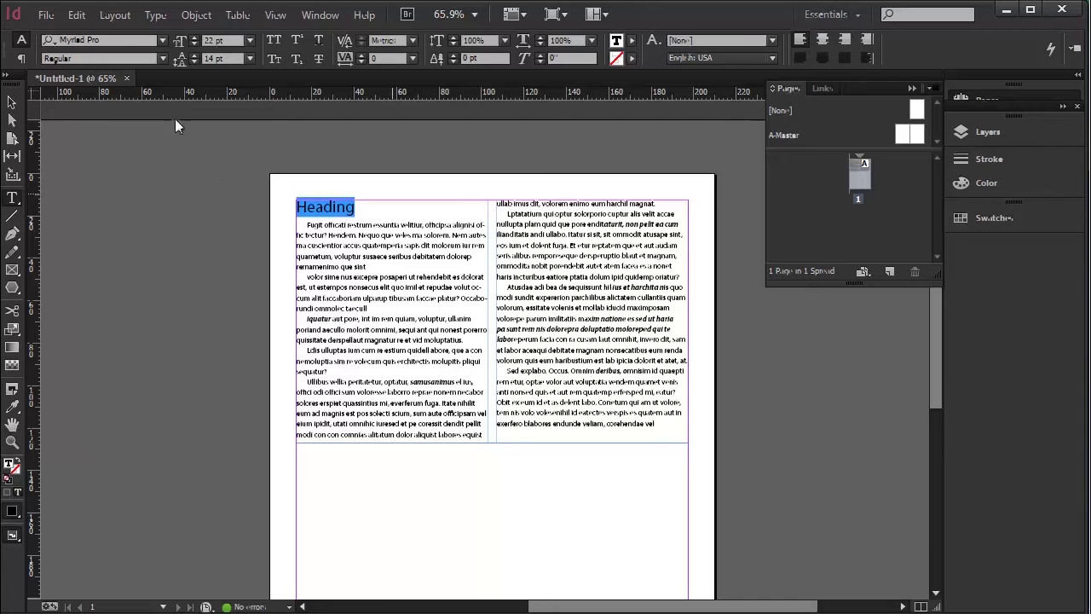
left_click(156, 16)
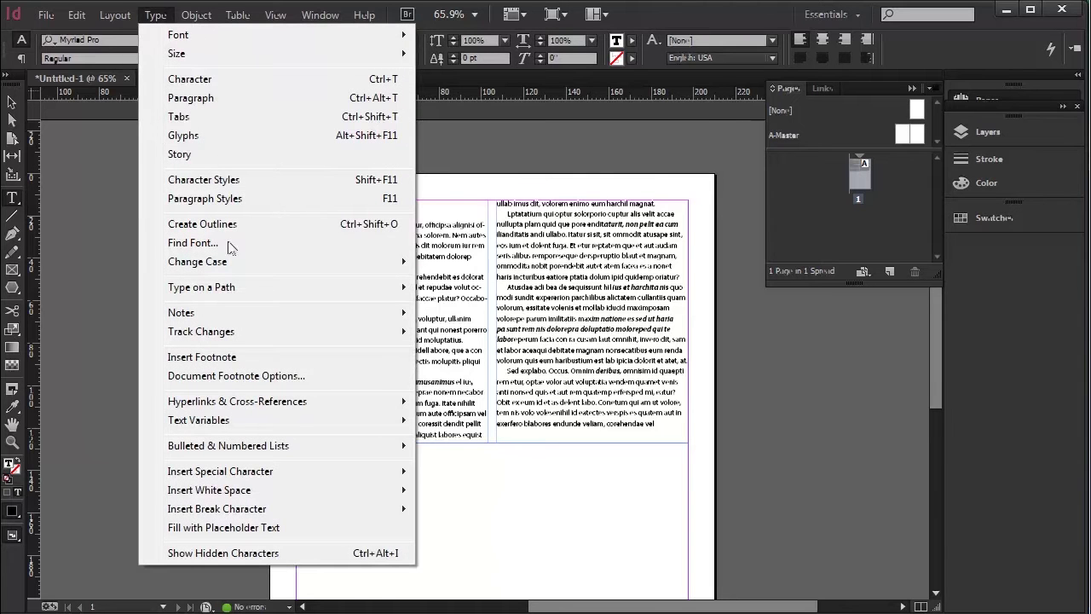
mouse_move(228, 258)
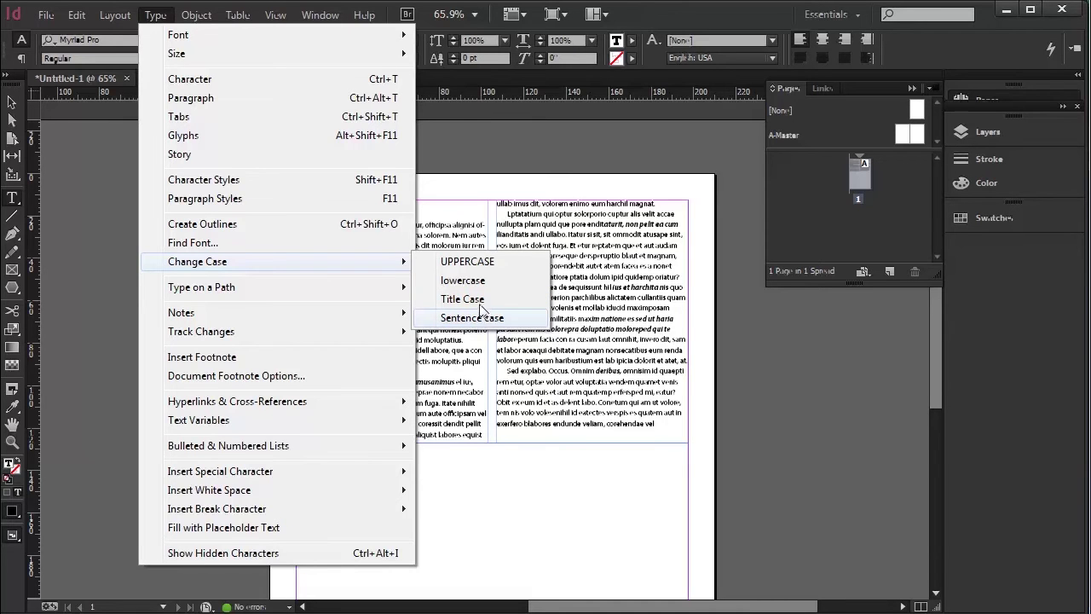
left_click(467, 262)
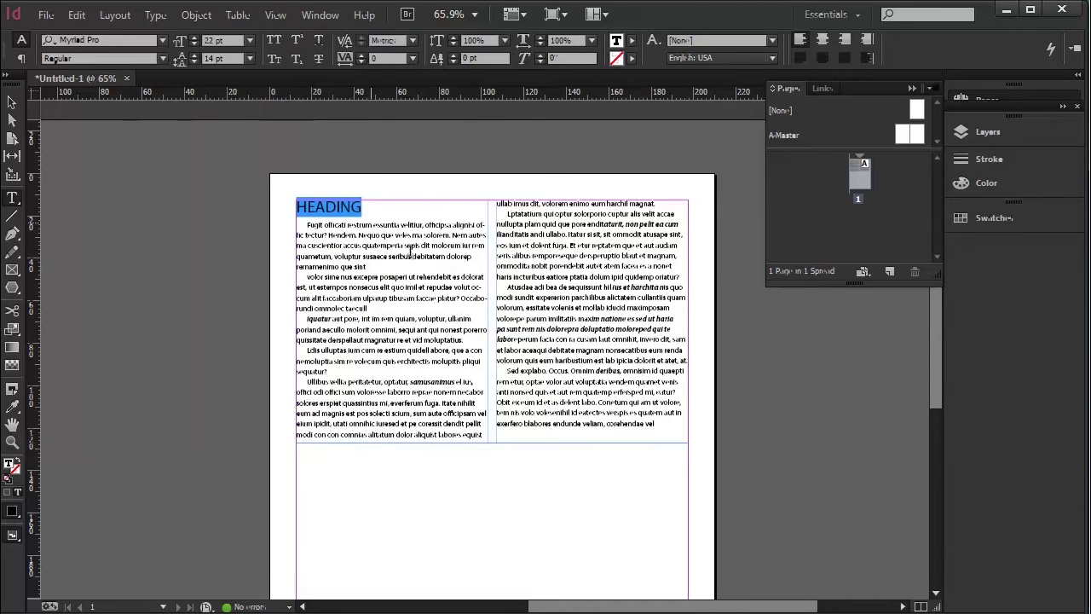
Step: Deselect the heading and select the whole text frame
left_click(371, 218)
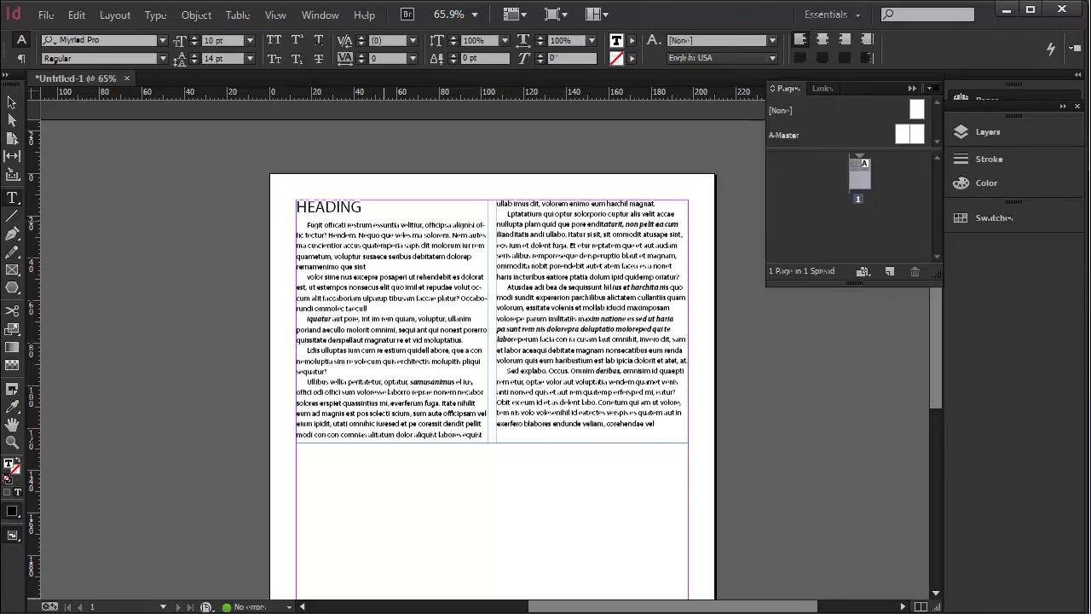
key("Escape")
left_click(83, 23)
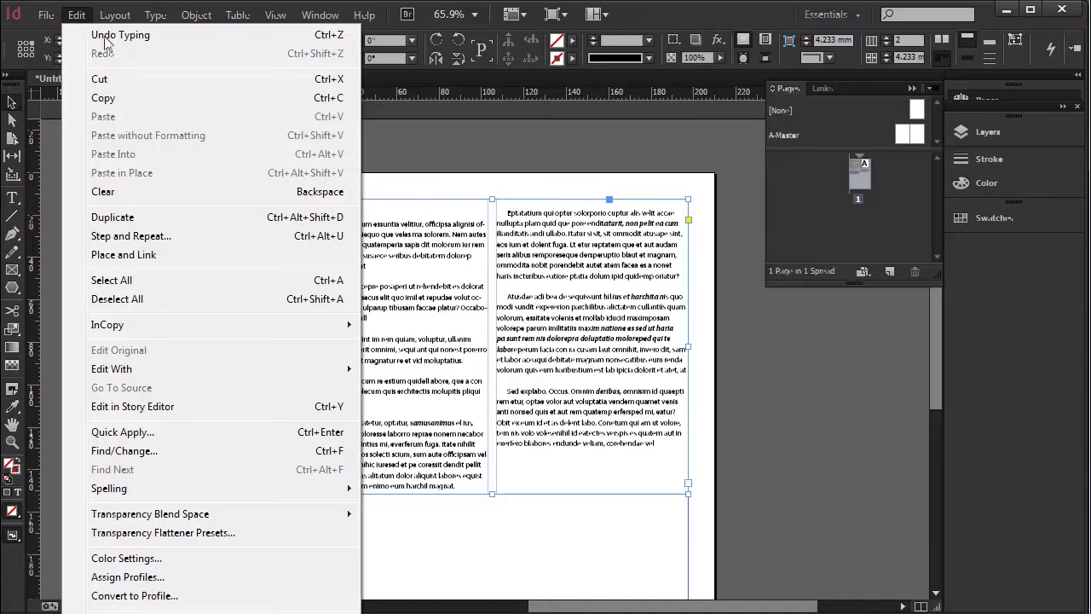
Step: Replace every ^p^p with ^p throughout the story using Find/Change, making 7 replacements
left_click(128, 451)
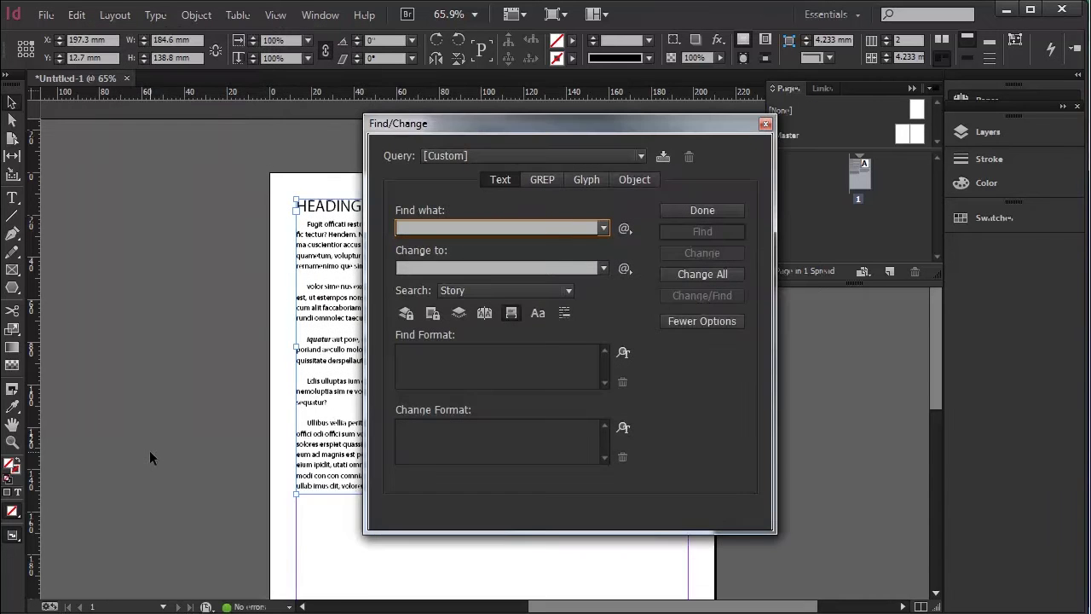
left_click_drag(545, 122, 902, 162)
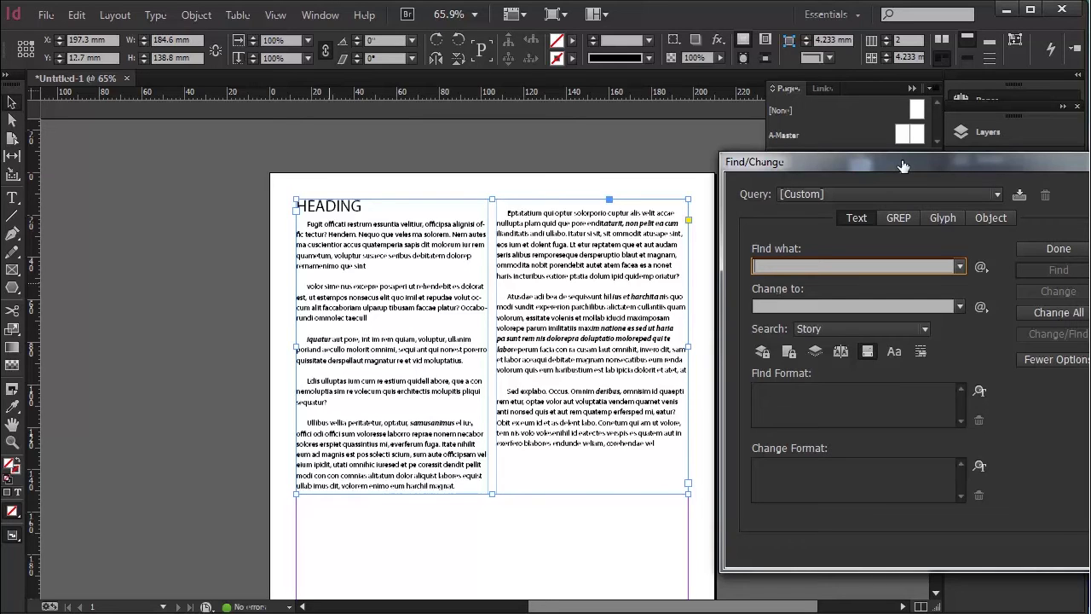
left_click(982, 267)
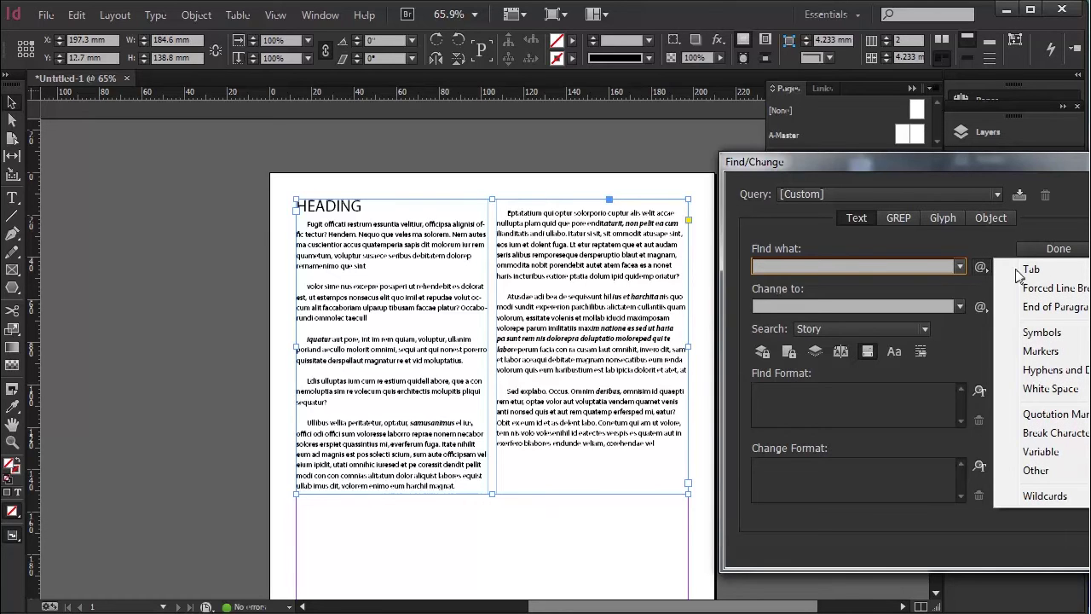
left_click(1061, 306)
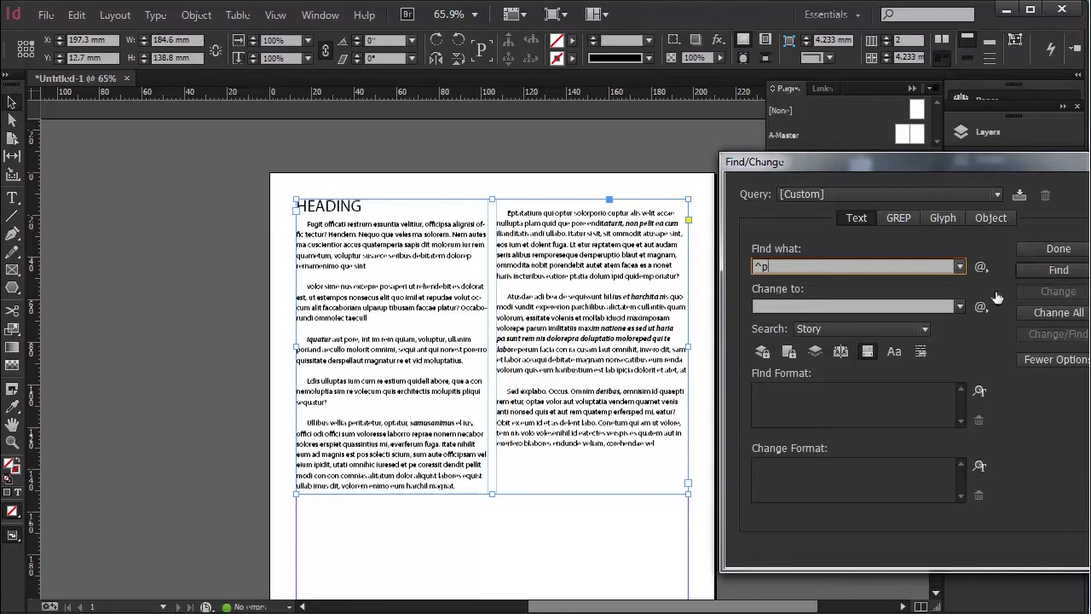
left_click(982, 270)
left_click(1045, 308)
left_click(982, 309)
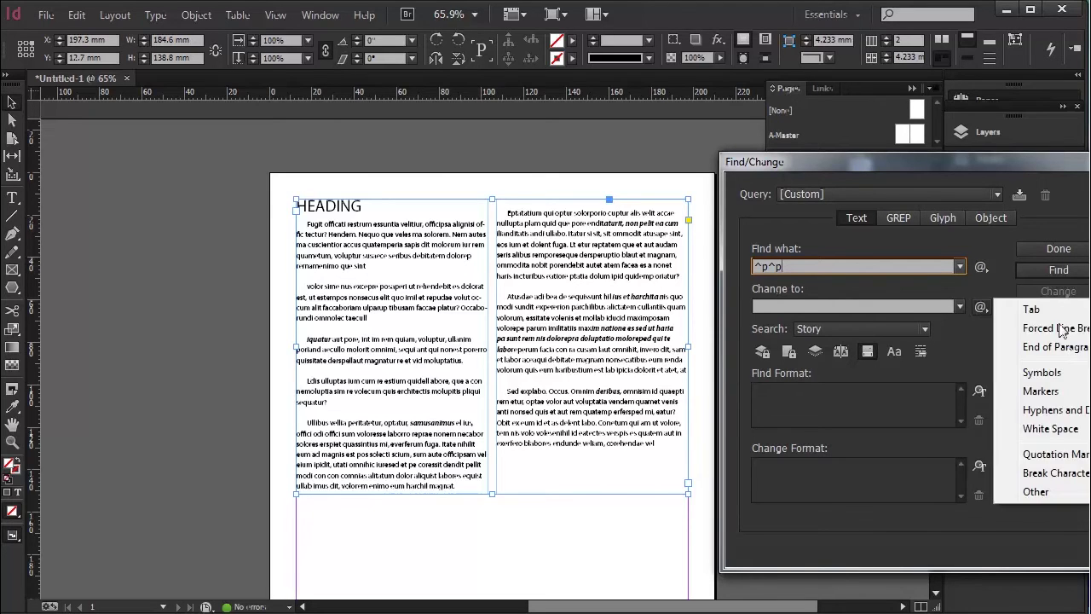
left_click(1068, 346)
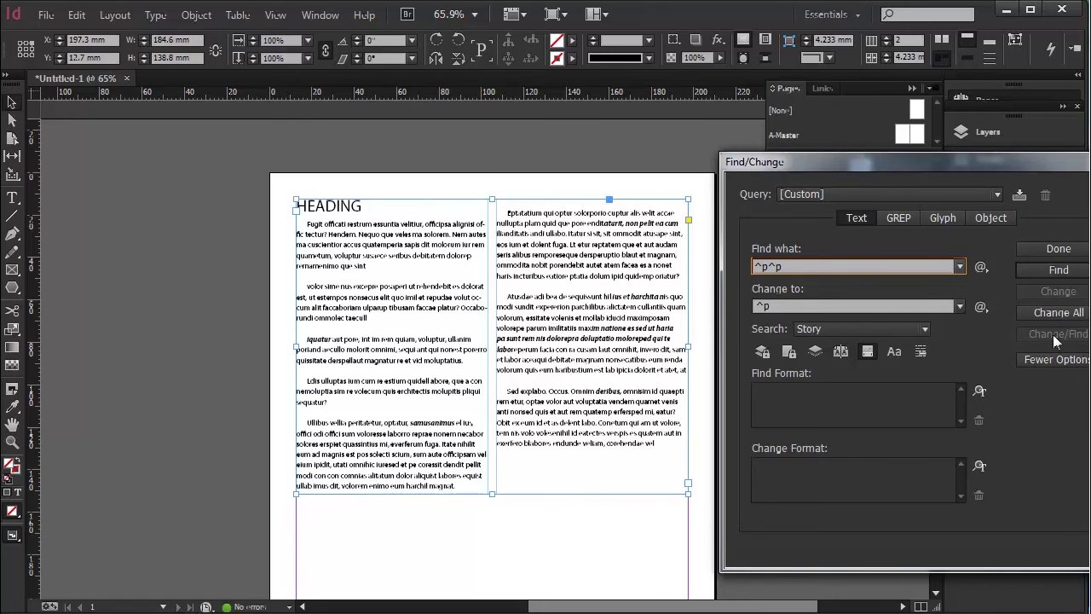
left_click_drag(1034, 166, 955, 151)
left_click(977, 297)
left_click(646, 339)
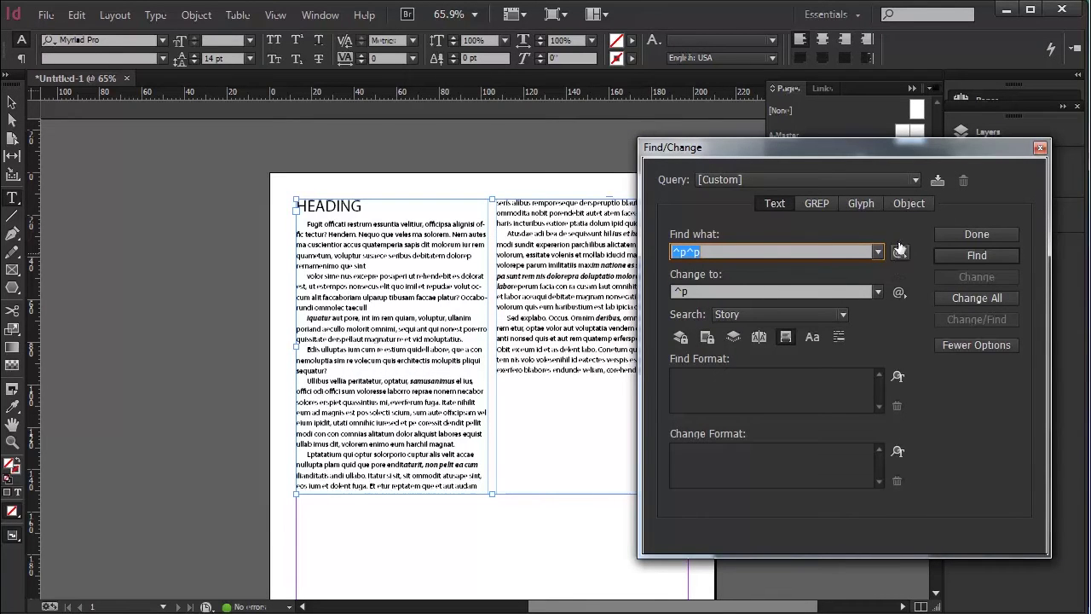
Step: Review the special-character list, keep the search scope set to Story, and close Find/Change
left_click(899, 251)
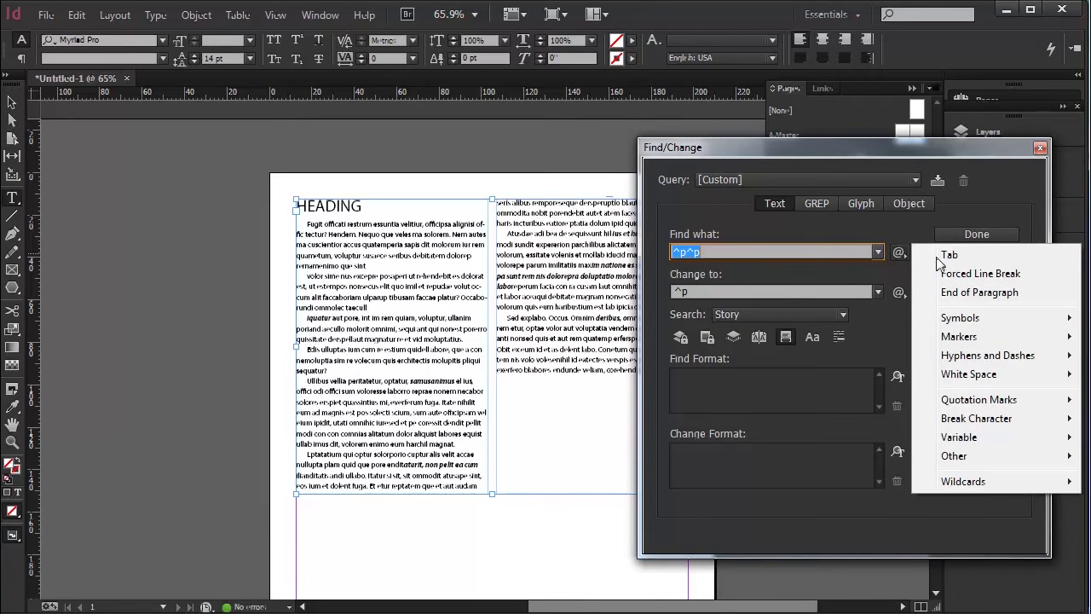
left_click(893, 231)
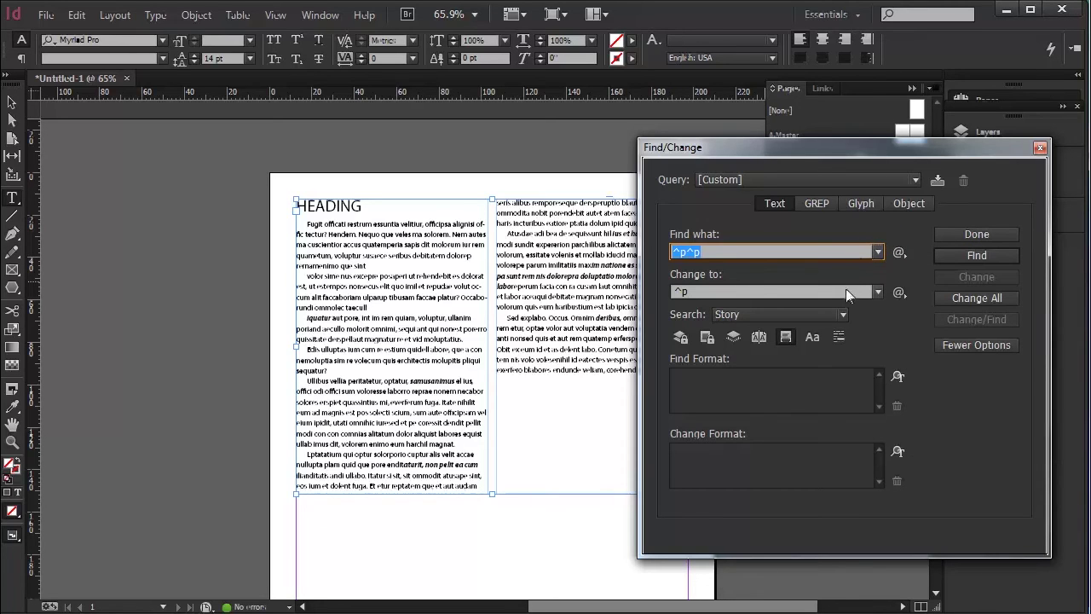
left_click(844, 314)
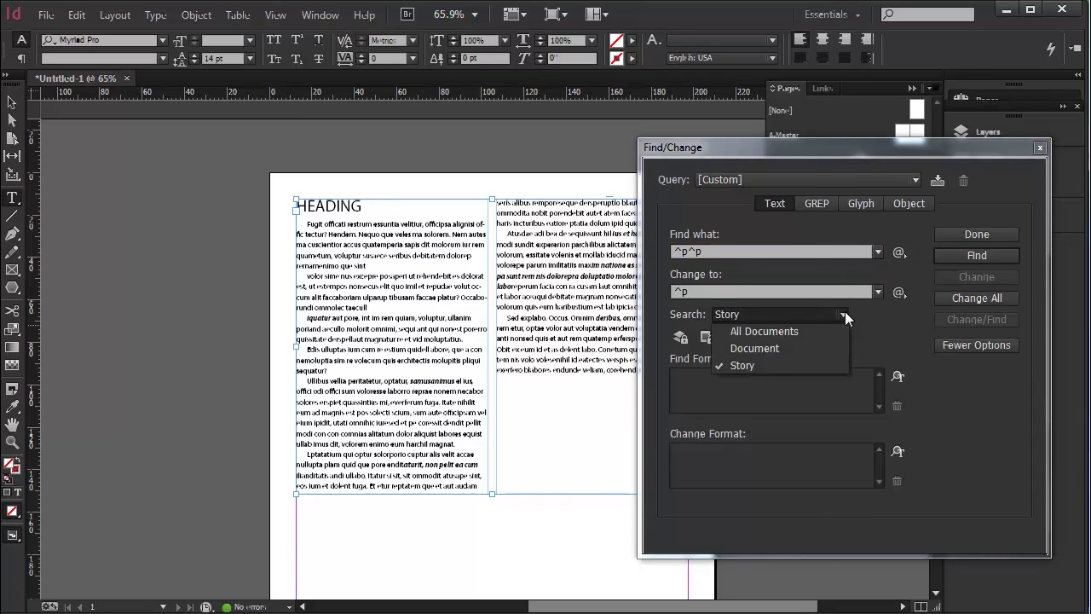
left_click(904, 324)
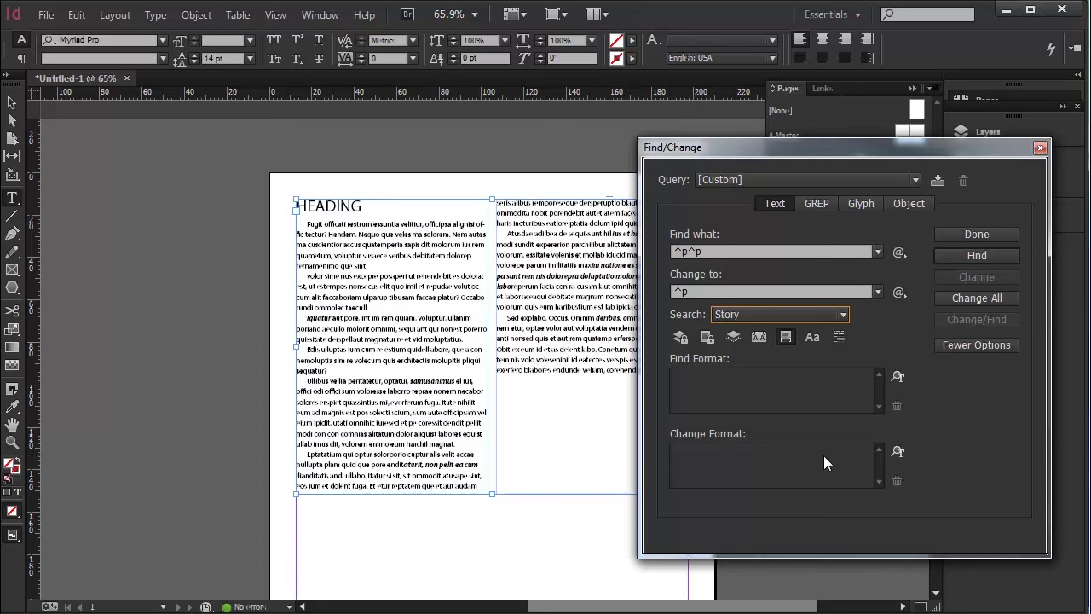
left_click(975, 234)
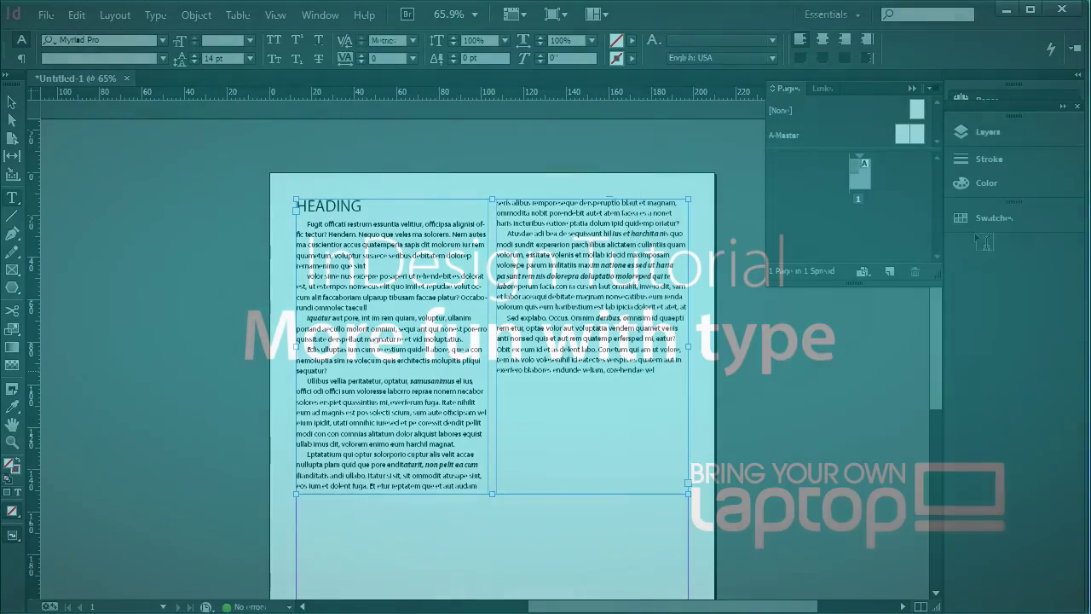